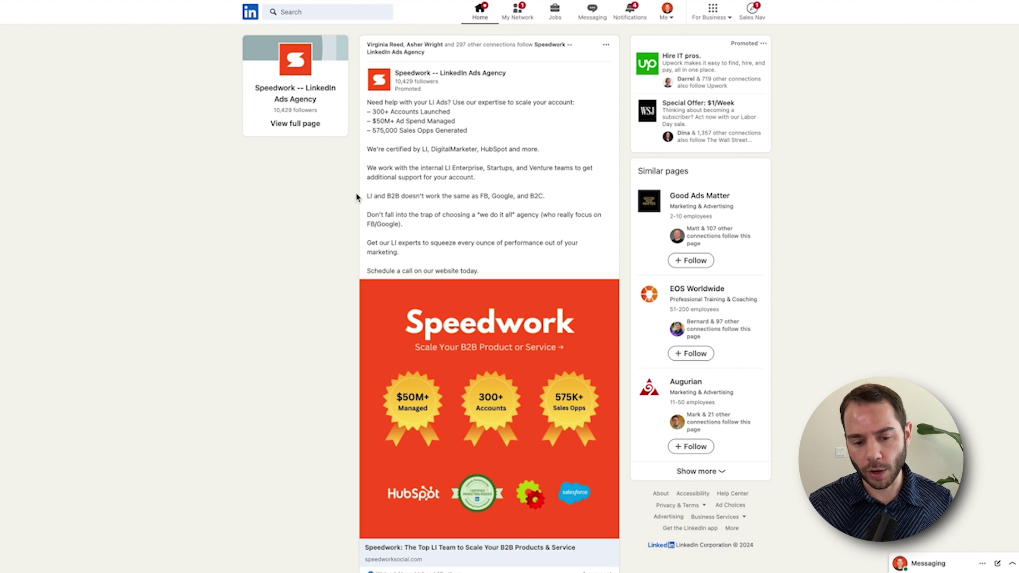
- Scroll the feed to the member's post promoted by Speedwork with the Thought Leader Ad Funnel image
scroll(405, 237, "down", 2)
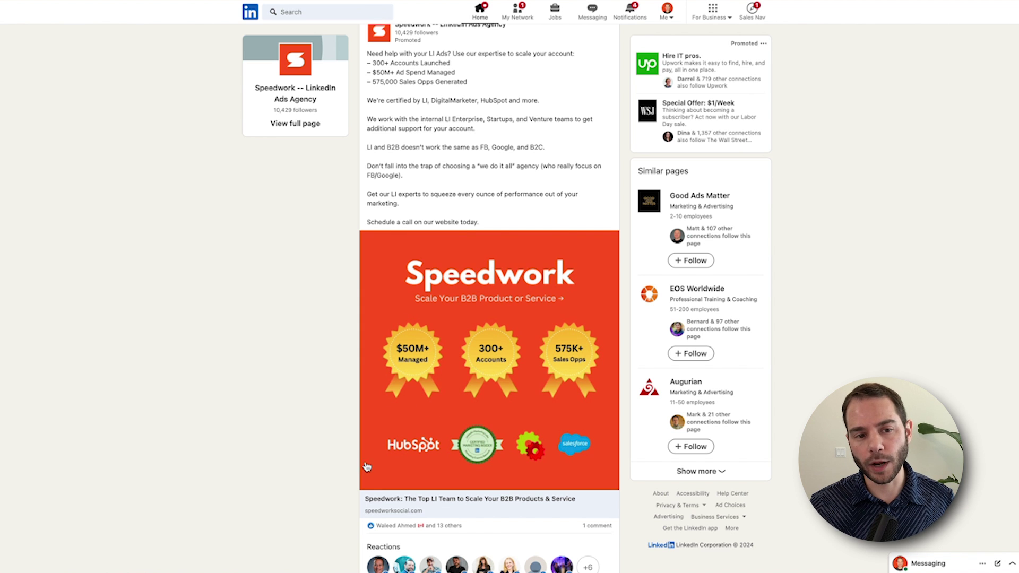
scroll(314, 451, "down", 1)
scroll(311, 435, "up", 2)
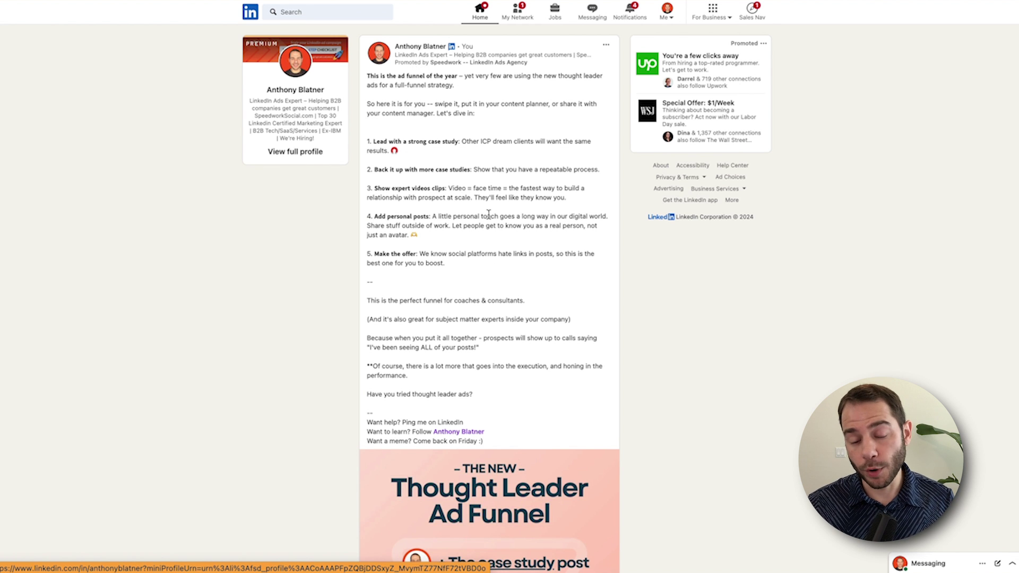
- Scroll down the promoted post to its funnel graphic and the $100K-to-$500K case study
scroll(457, 255, "down", 5)
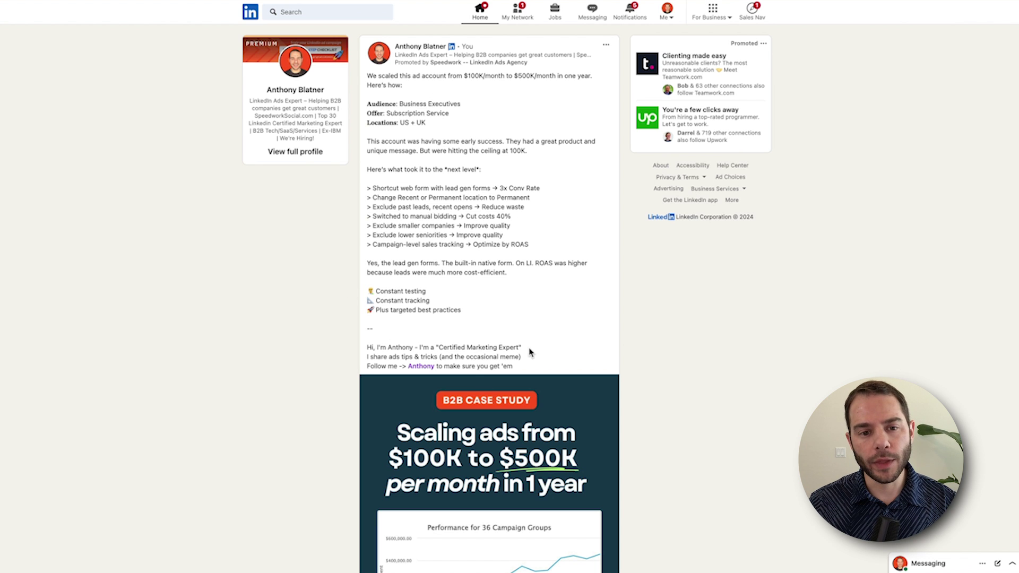
- Scroll through the comments on the case study post
scroll(313, 382, "down", 9)
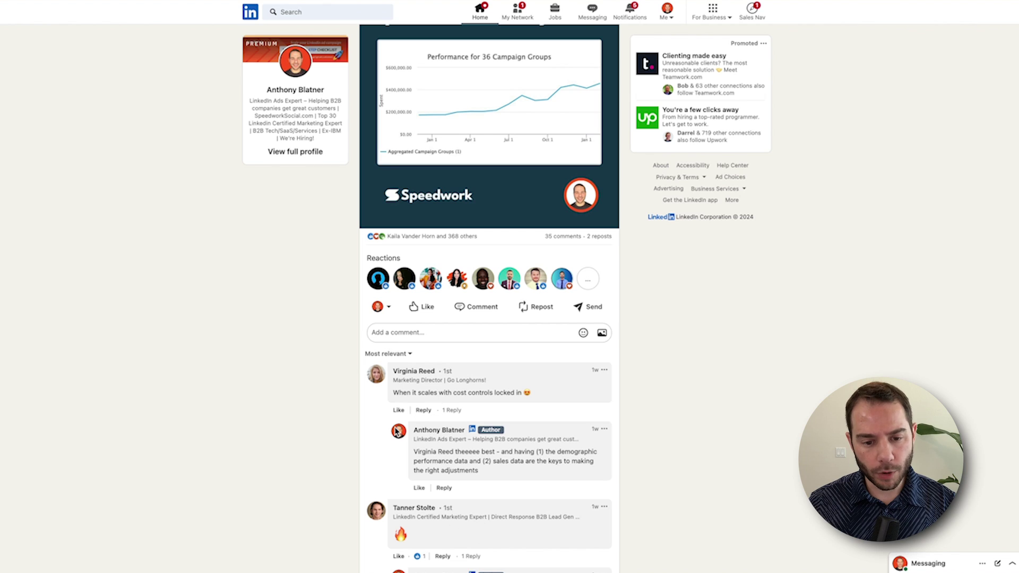
scroll(309, 425, "up", 9)
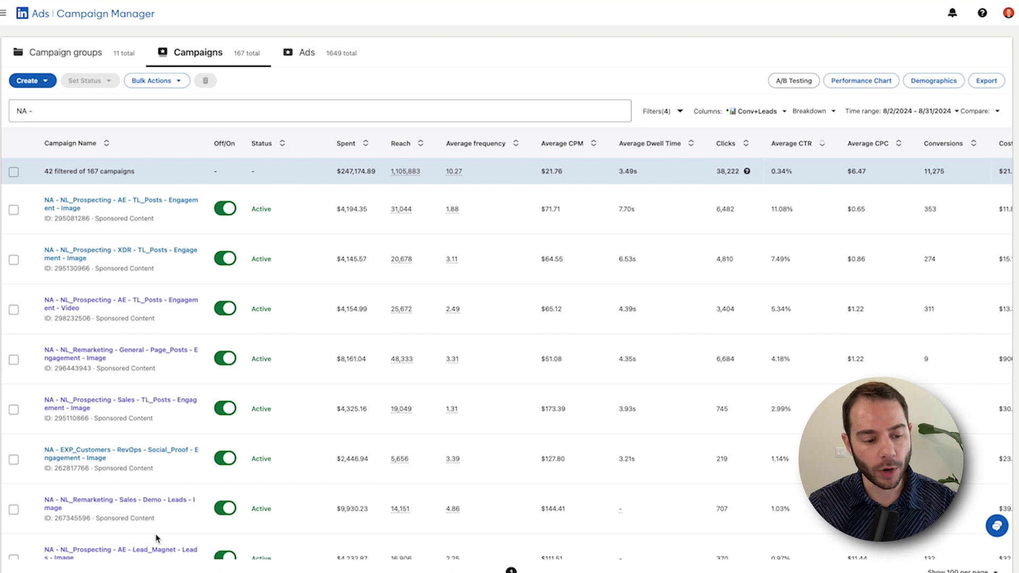
left_click(627, 77)
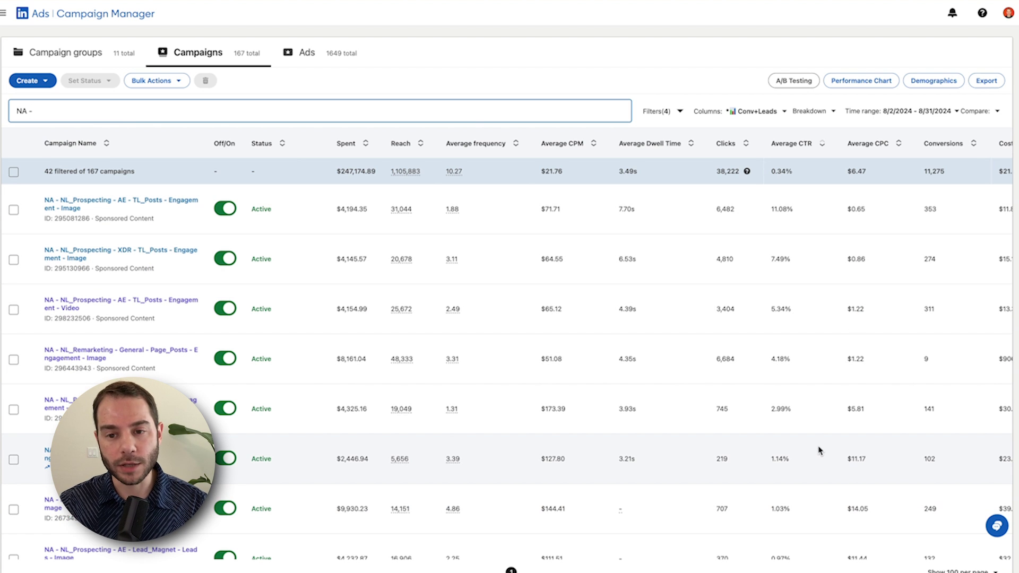
scroll(816, 449, "down", 1)
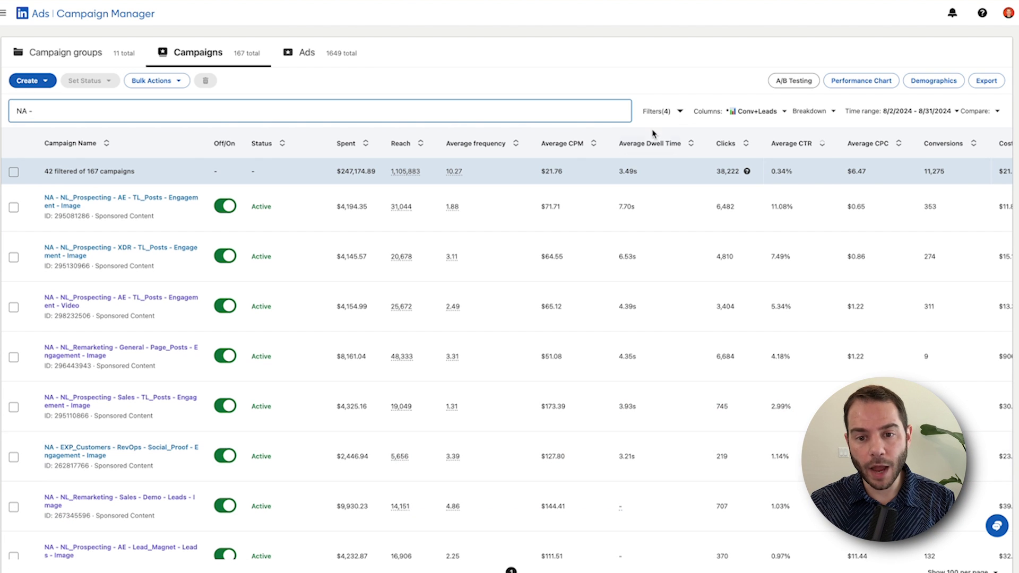
mouse_move(653, 144)
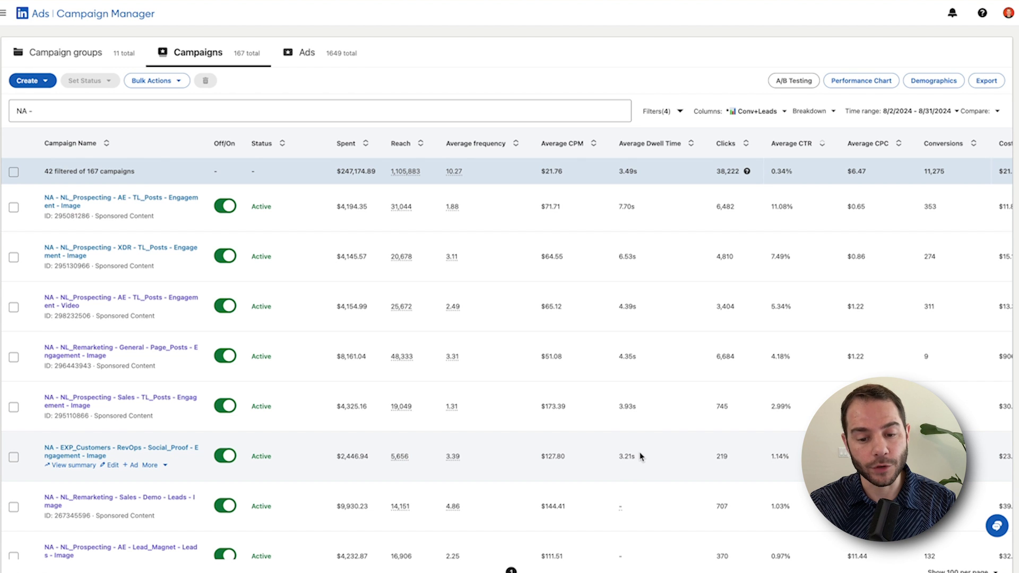
scroll(640, 456, "down", 3)
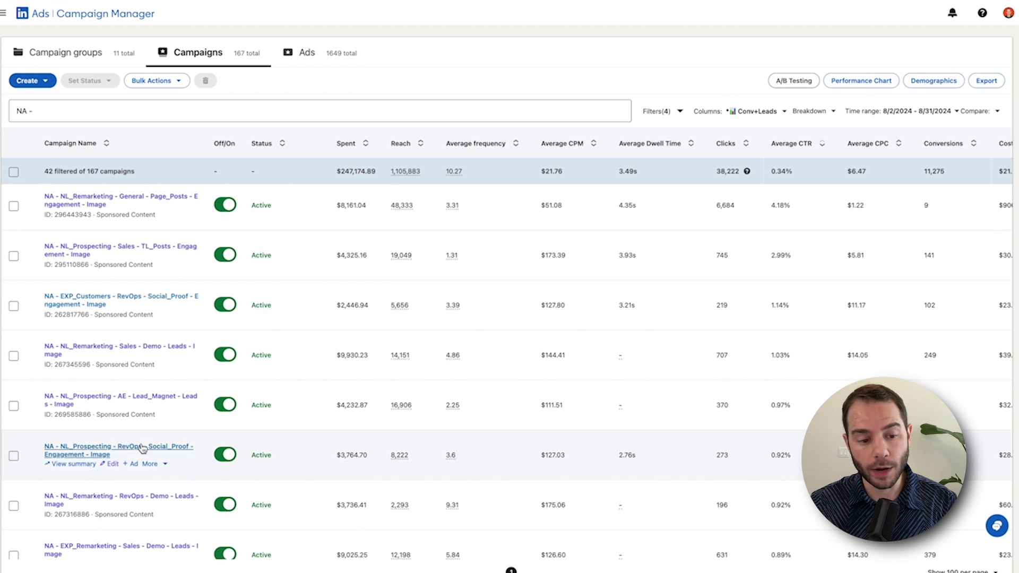
scroll(630, 457, "up", 3)
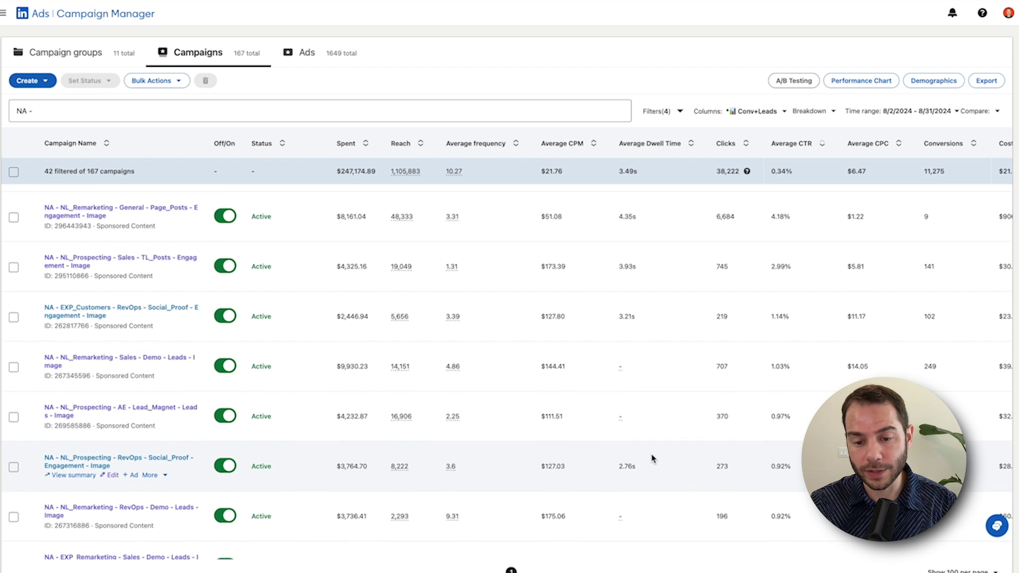
scroll(664, 445, "down", 7)
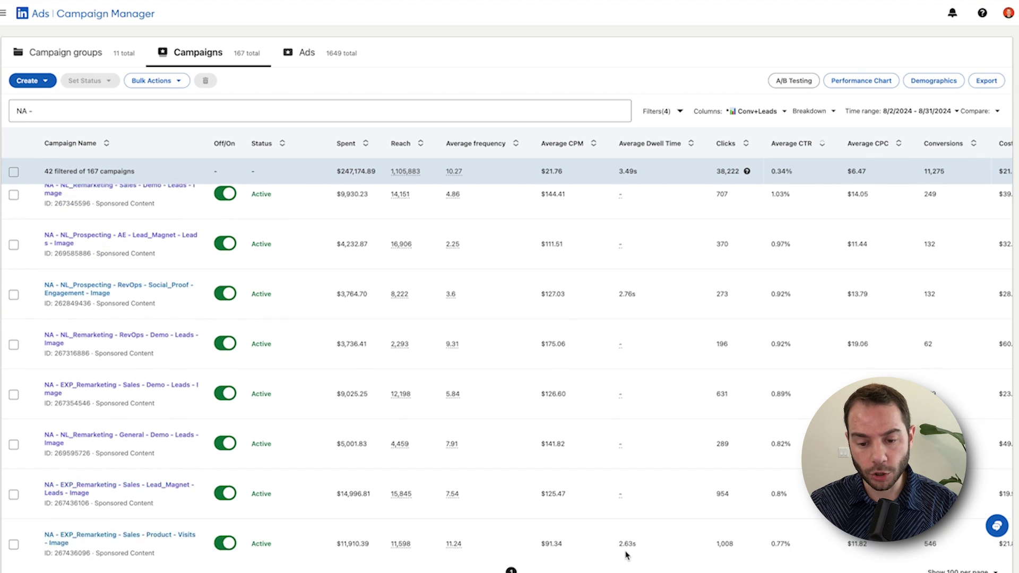
scroll(625, 536, "up", 7)
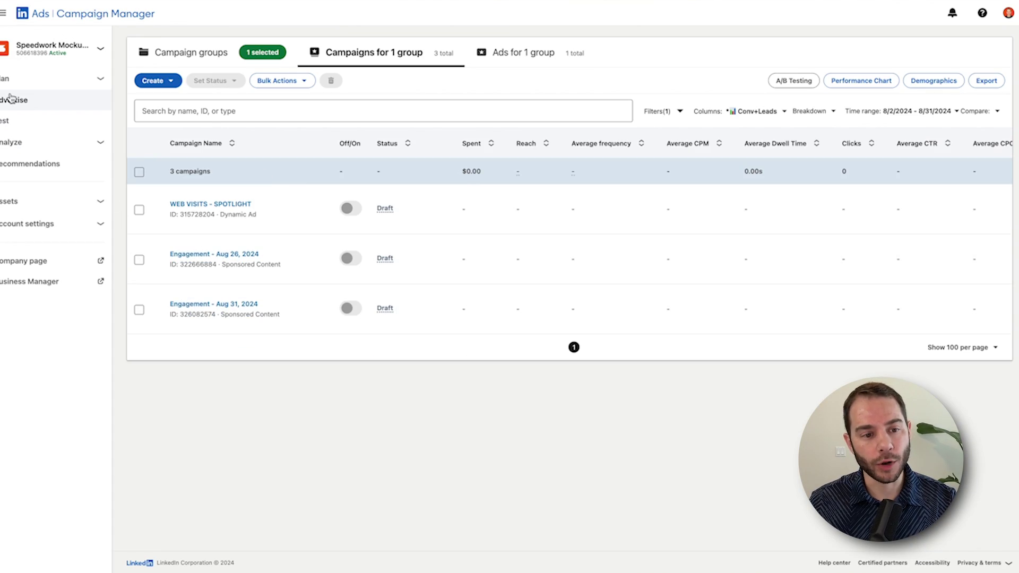
- Create a new campaign in the campaign group with the Engagement objective
left_click(153, 81)
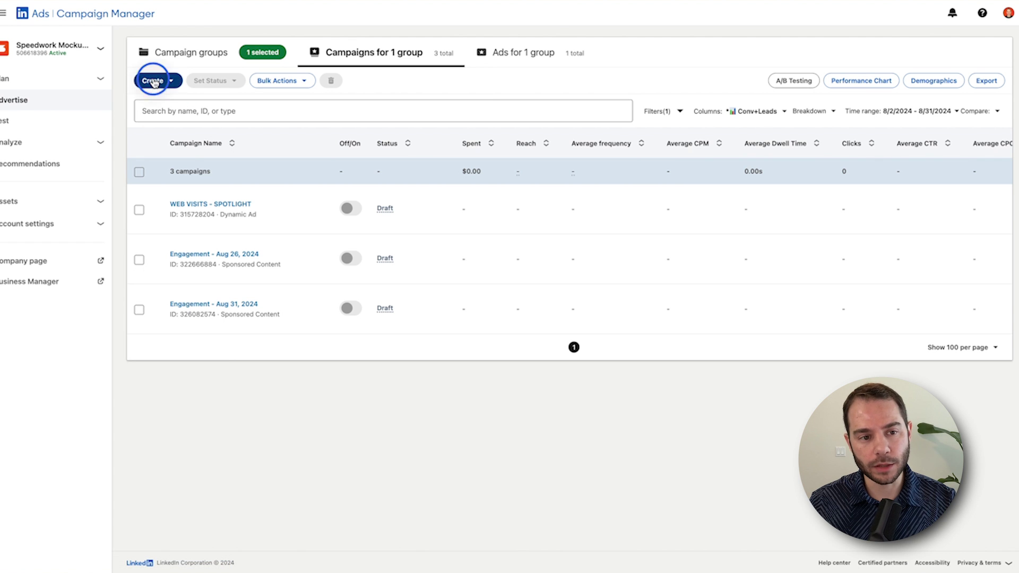
left_click(151, 107)
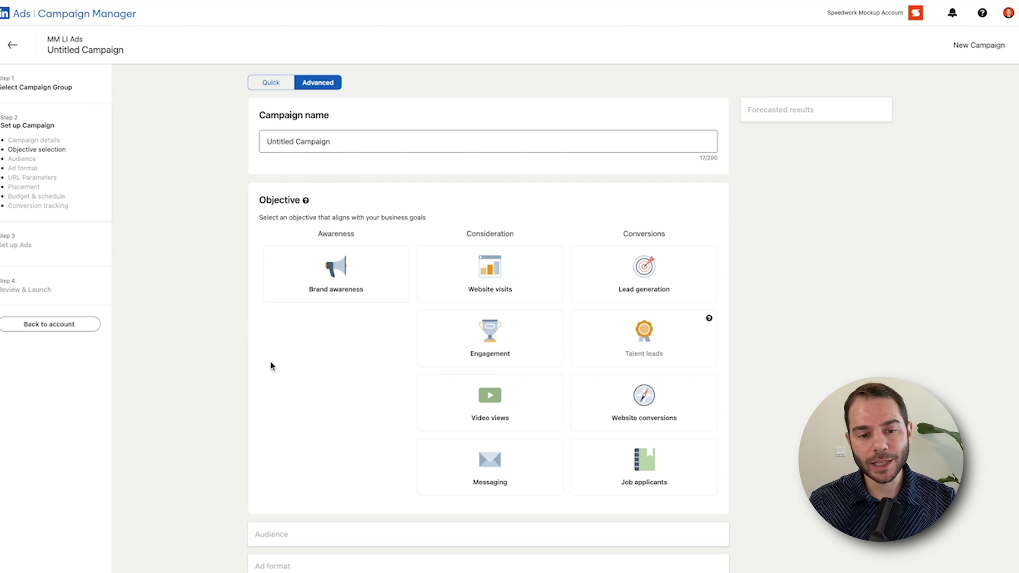
left_click(454, 339)
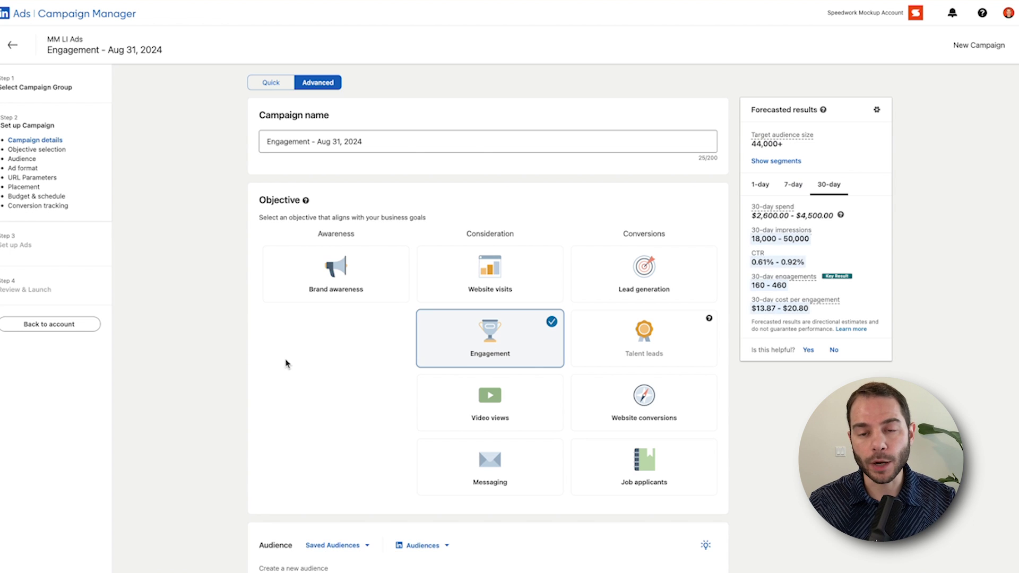
- Turn off the LinkedIn Audience Network so ads run on LinkedIn only
scroll(289, 367, "down", 10)
scroll(300, 348, "down", 2)
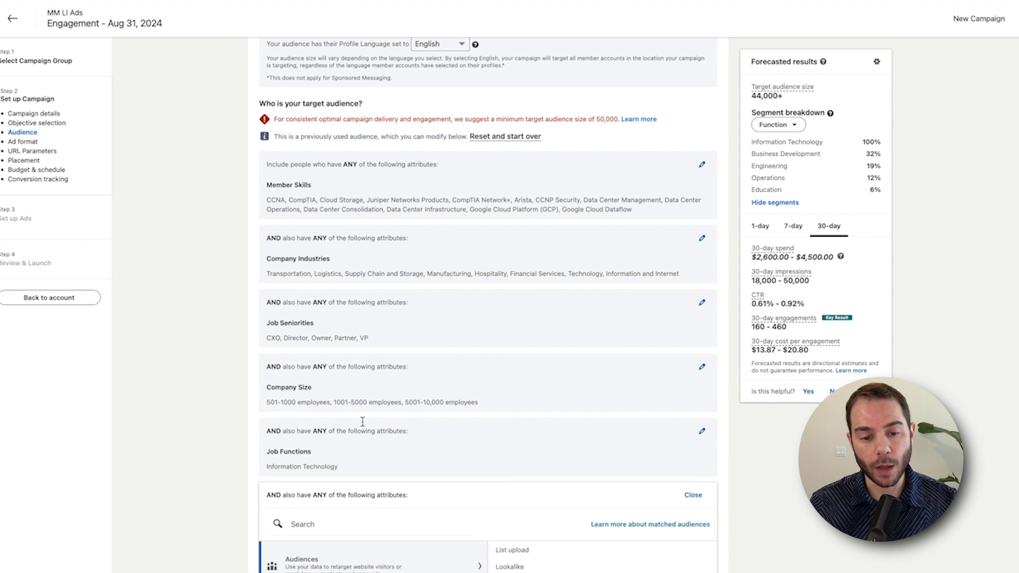
scroll(364, 423, "down", 5)
scroll(333, 391, "down", 4)
scroll(322, 393, "down", 5)
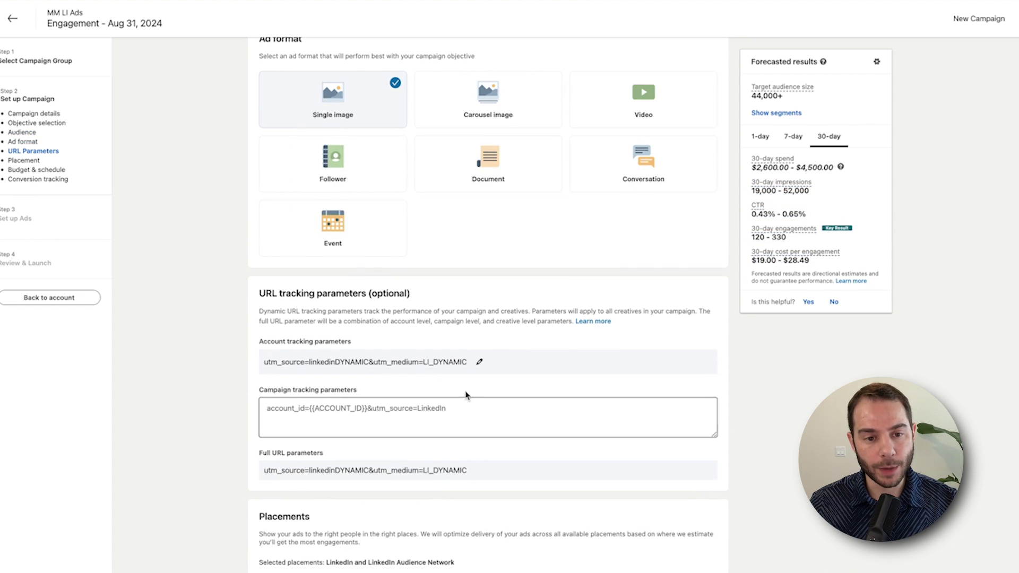
scroll(441, 382, "up", 2)
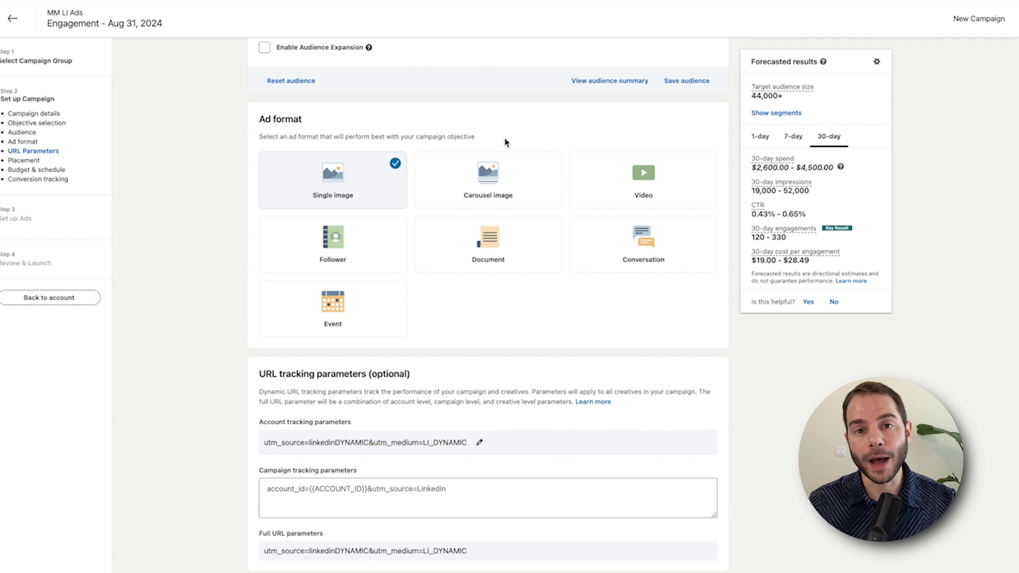
scroll(505, 142, "down", 8)
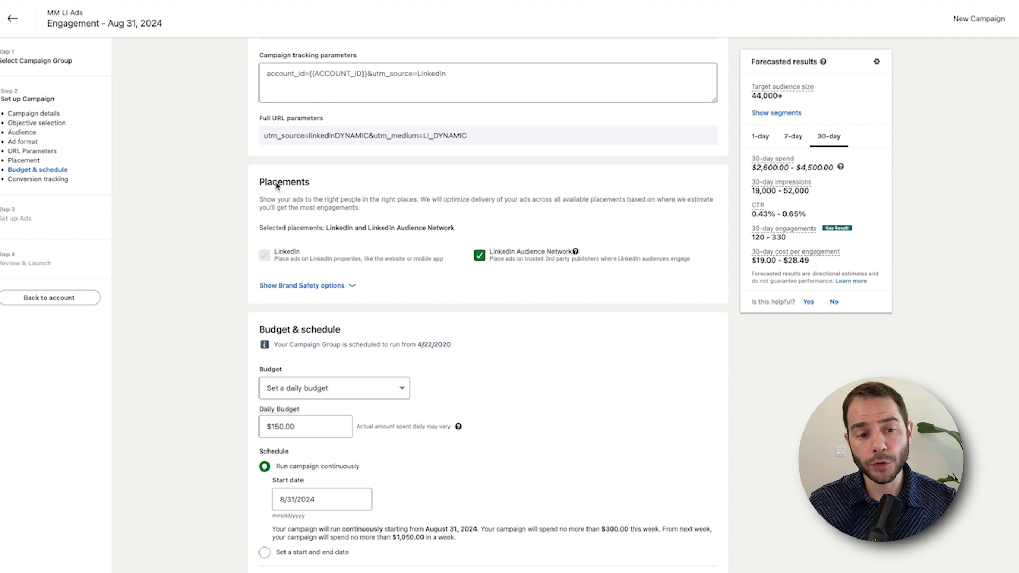
left_click(484, 255)
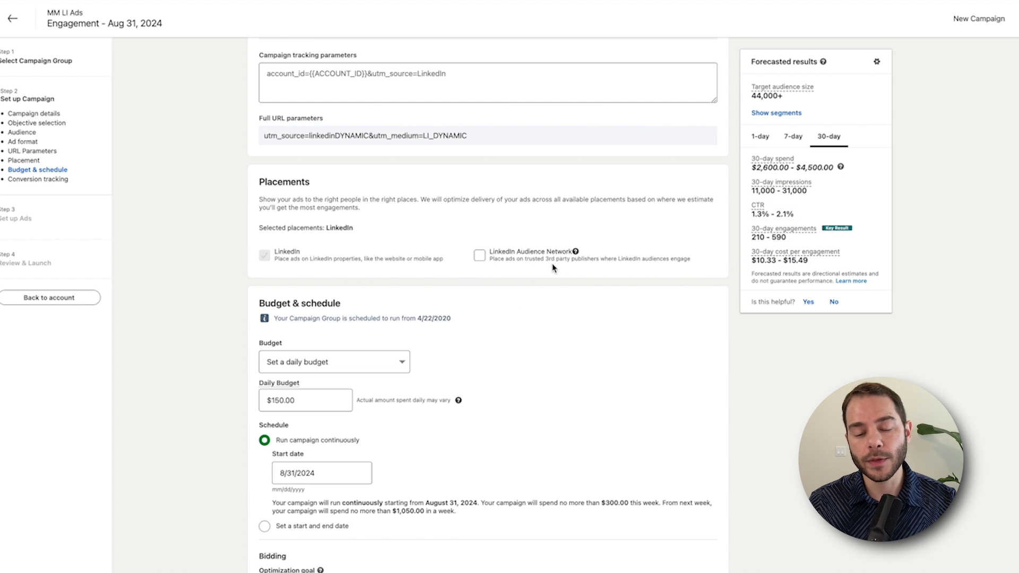
- Switch the bidding strategy to Manual with a $2.00 bid
scroll(475, 338, "down", 3)
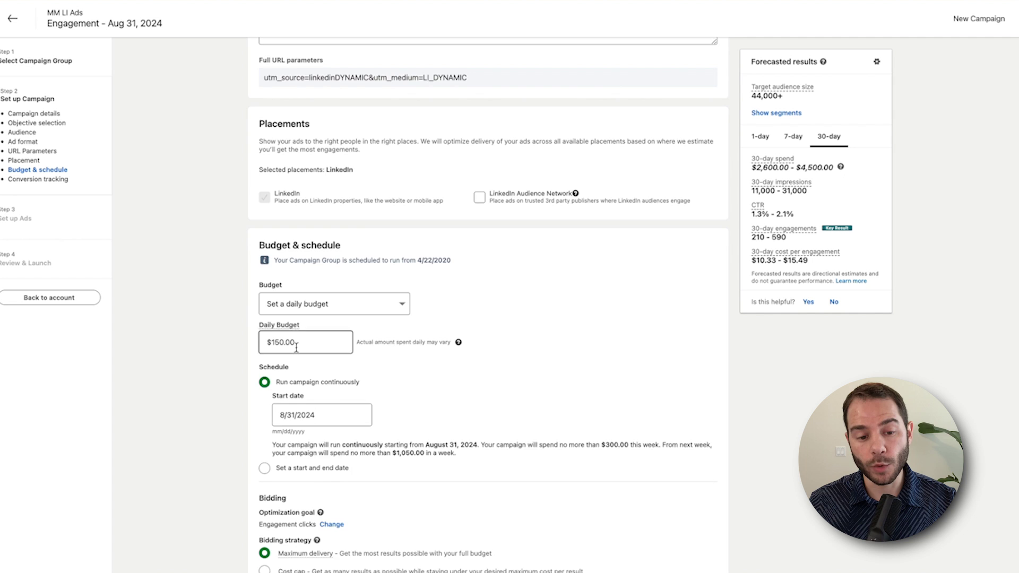
scroll(308, 297, "down", 2)
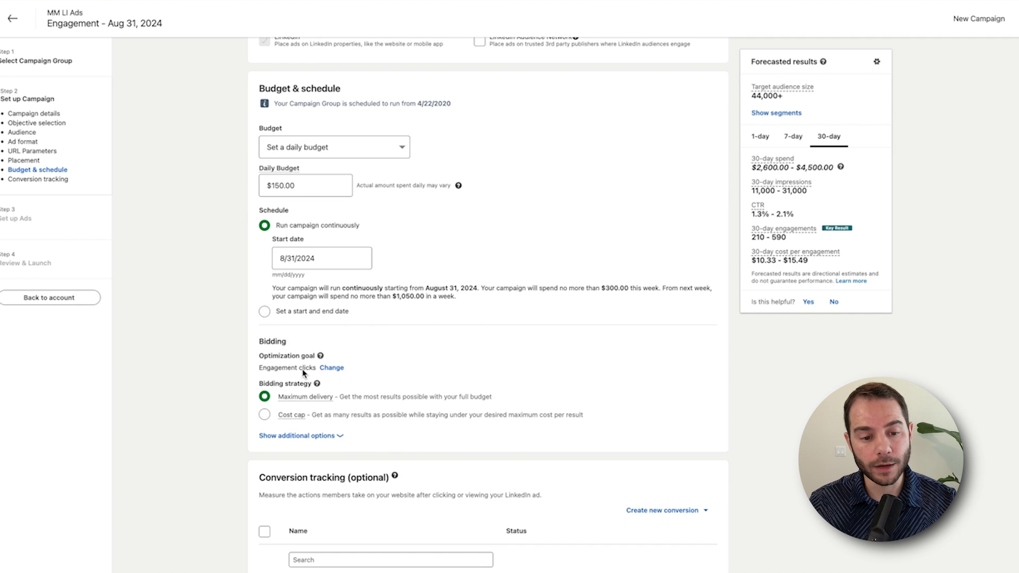
left_click(309, 438)
left_click(371, 433)
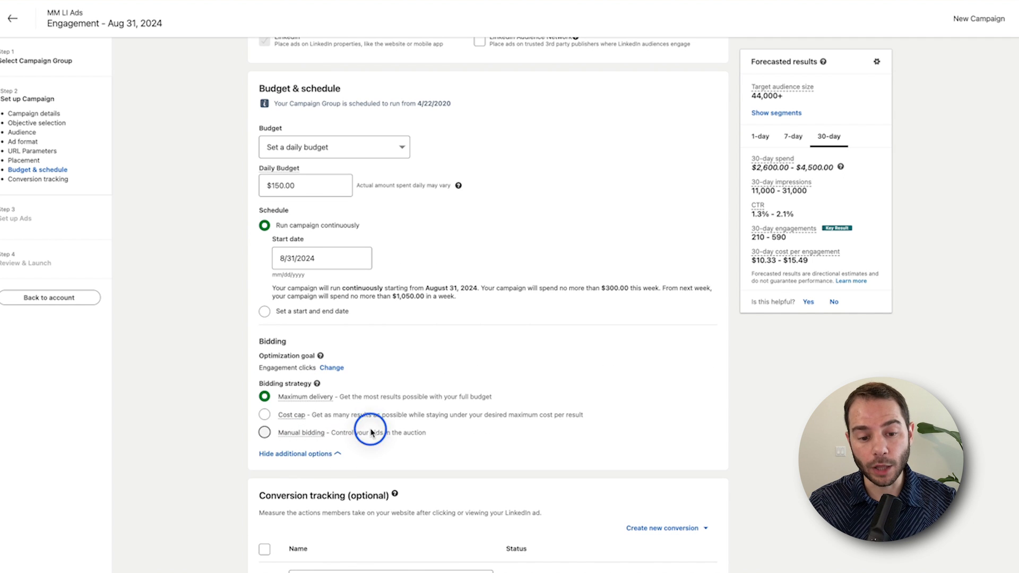
left_click(325, 454)
left_click(319, 478)
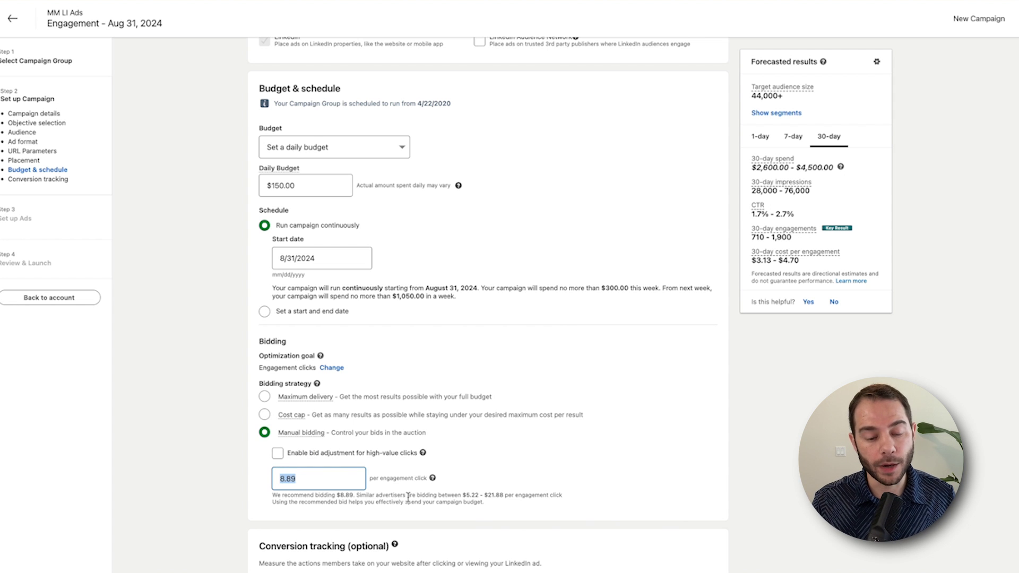
type("2")
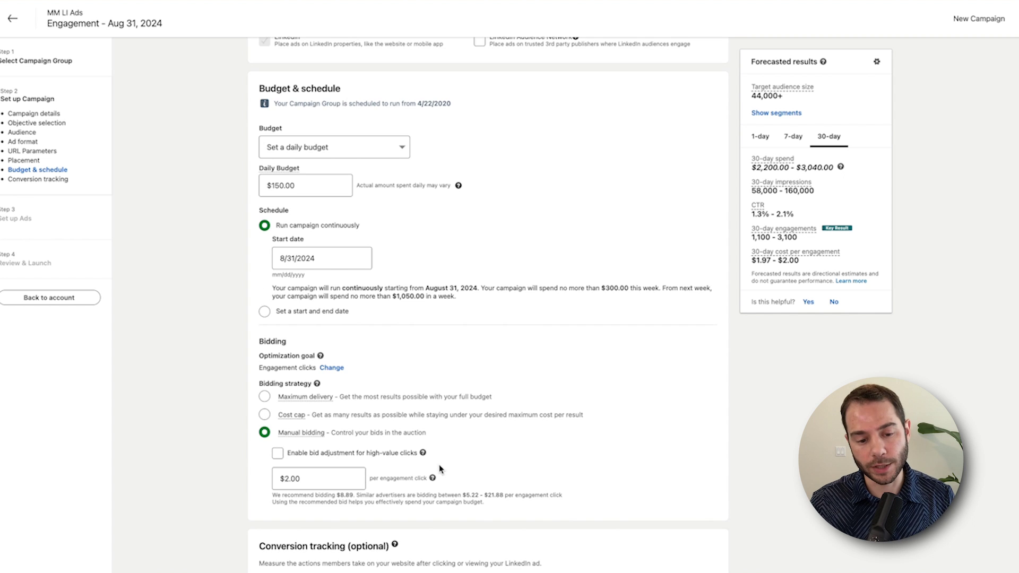
- Continue to the ad setup and save the campaign settings
scroll(371, 473, "down", 3)
scroll(397, 473, "down", 2)
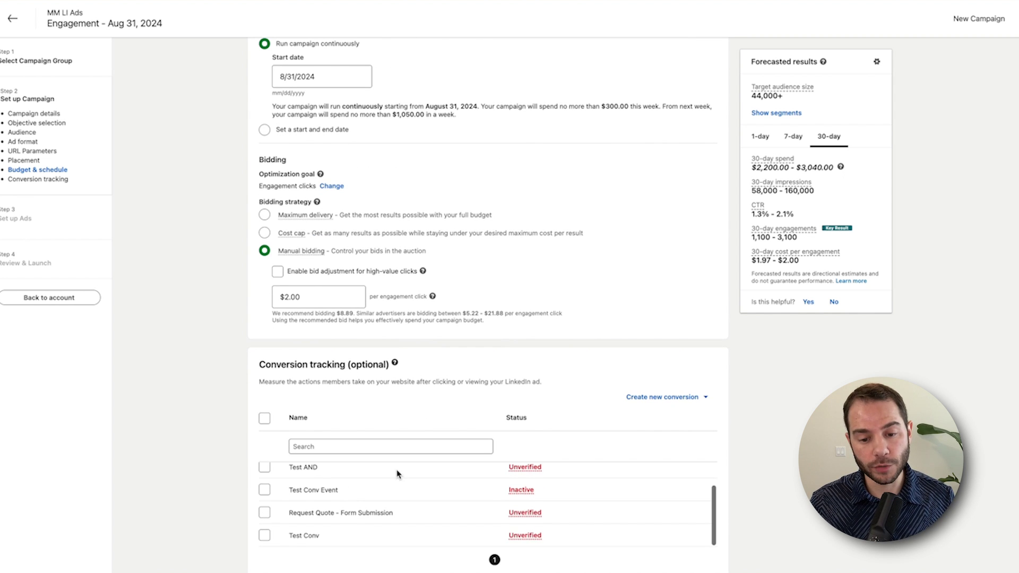
left_click(722, 532)
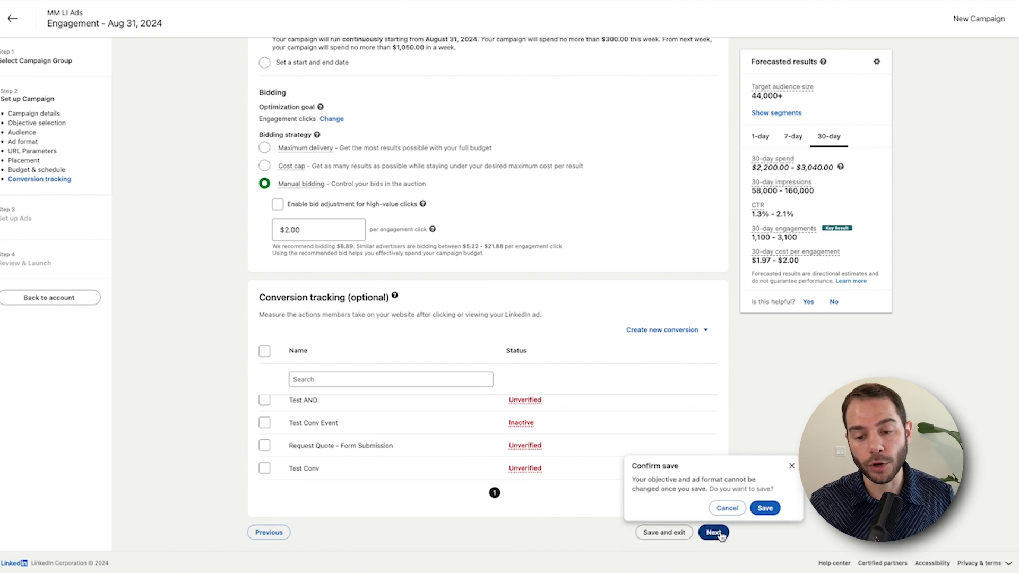
left_click(766, 507)
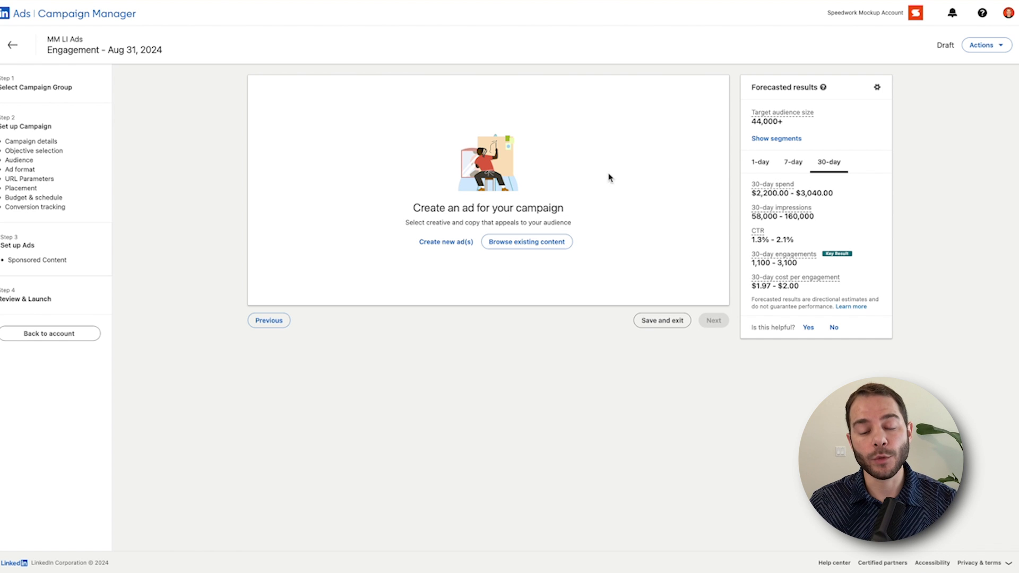
- Browse existing content filtered to LinkedIn members and show a previously requested employee's posts
left_click(528, 243)
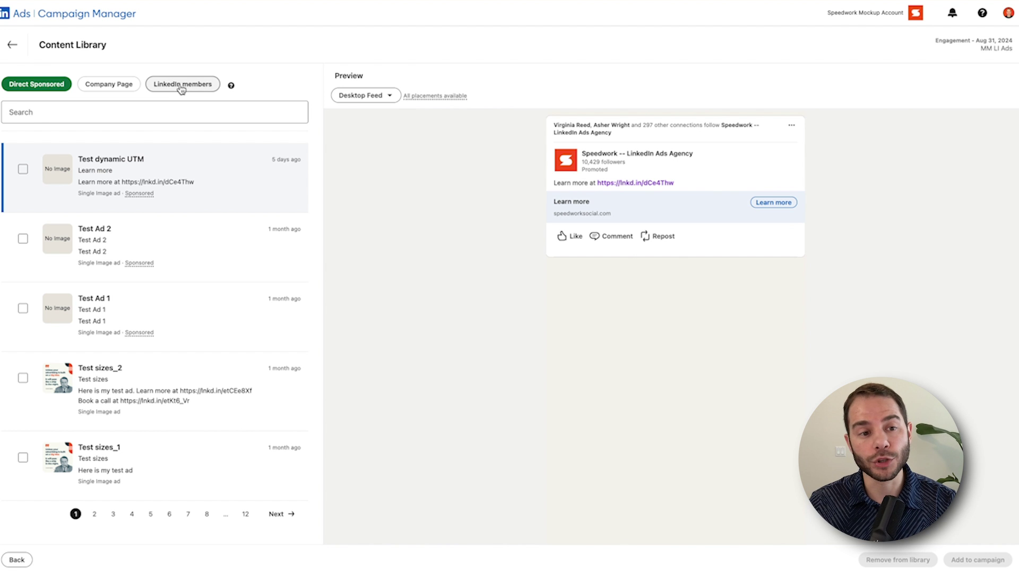
left_click(184, 85)
left_click(64, 140)
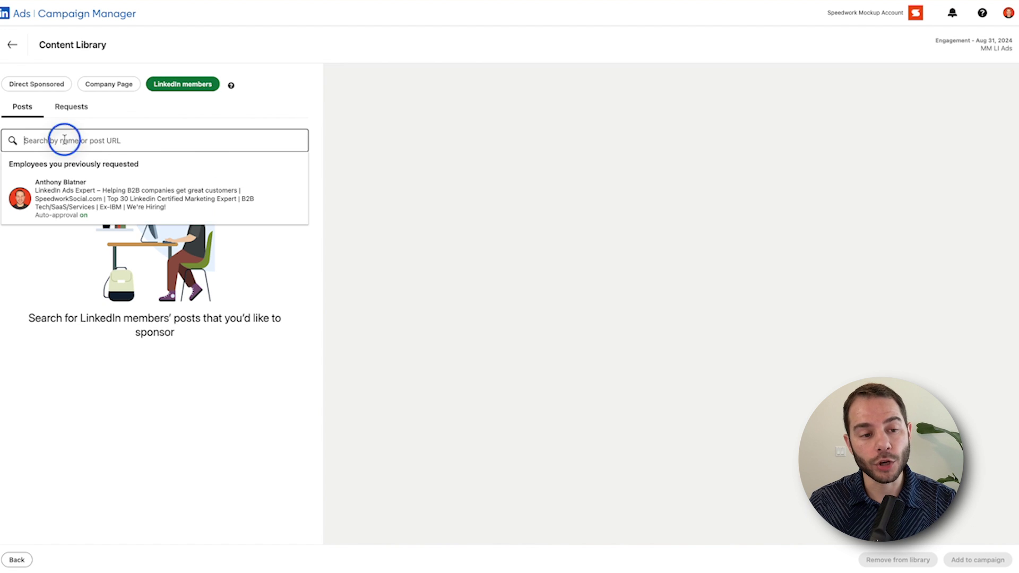
left_click(115, 218)
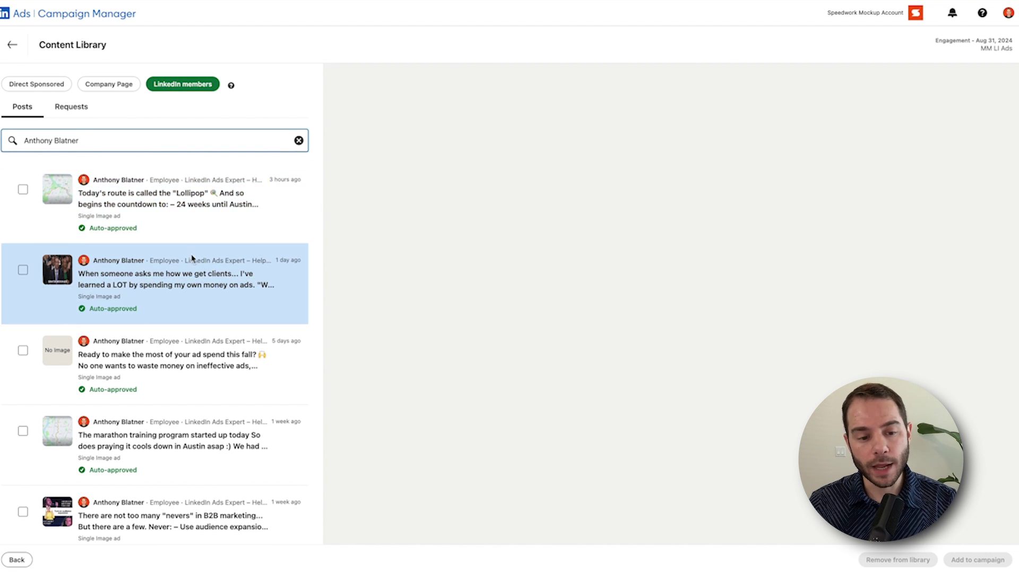
- Select the $100K-to-$500K/month case study post on the next page and add it to the campaign
scroll(278, 499, "down", 2)
left_click(284, 521)
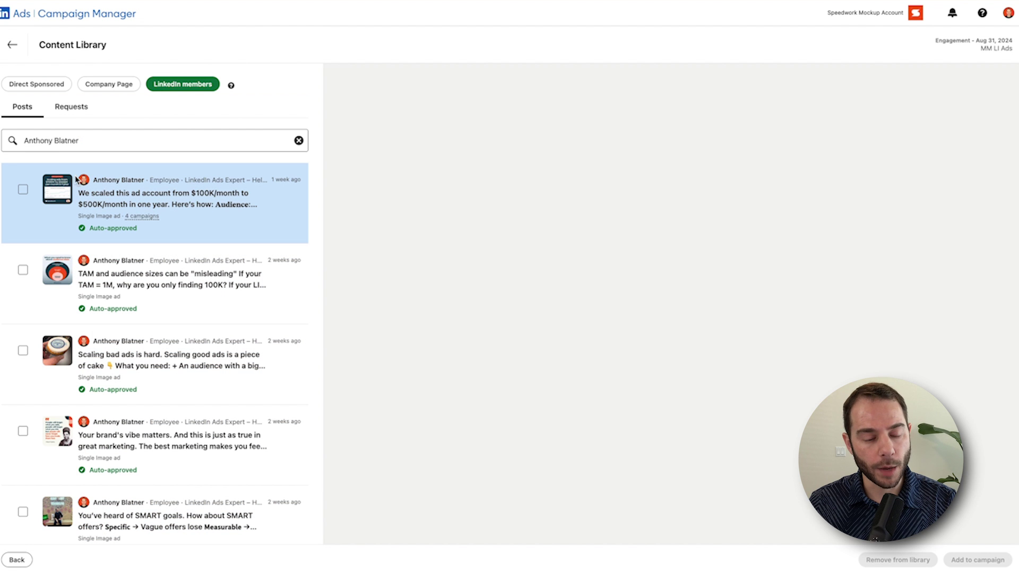
left_click(24, 194)
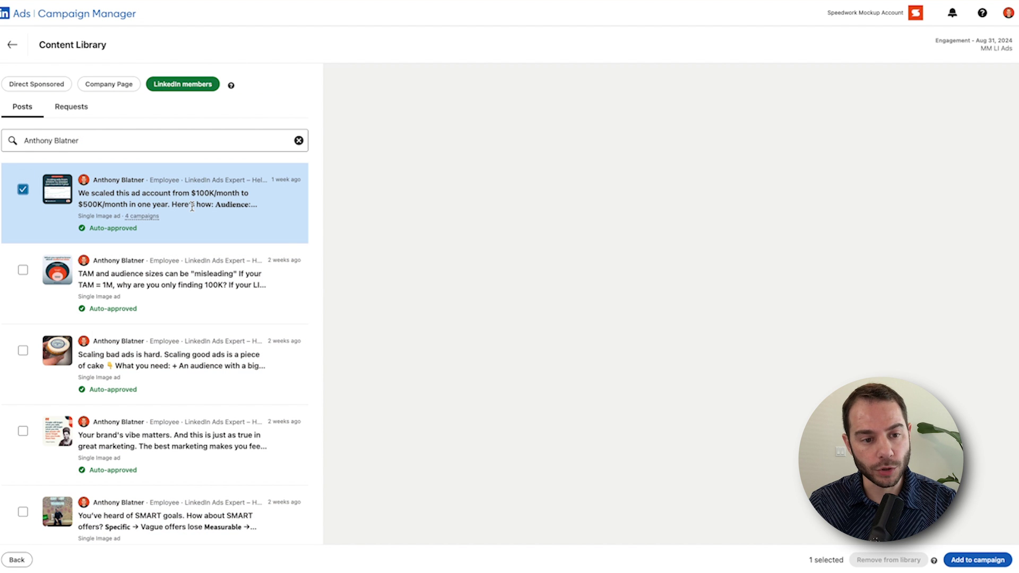
left_click(400, 199)
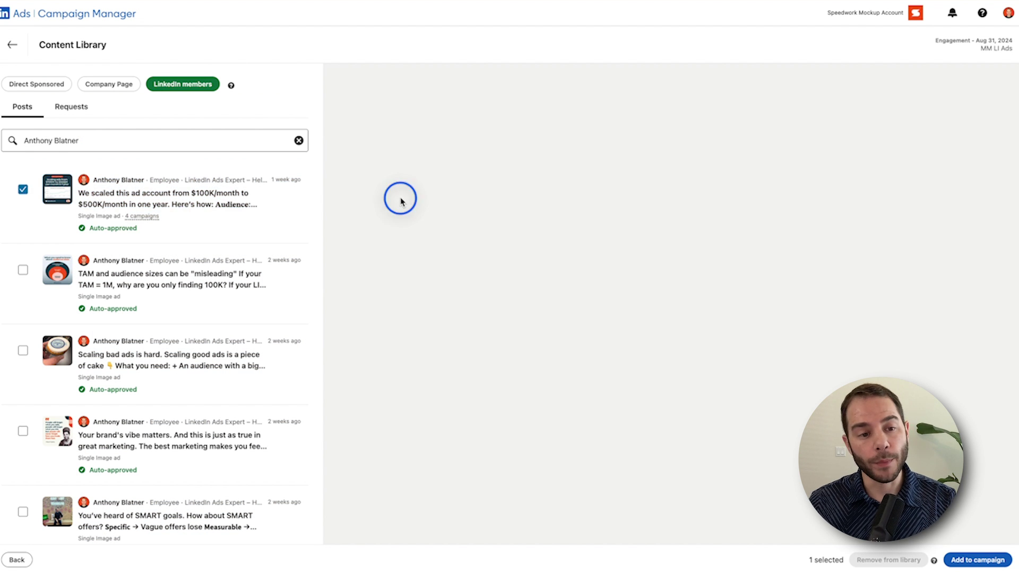
left_click(985, 560)
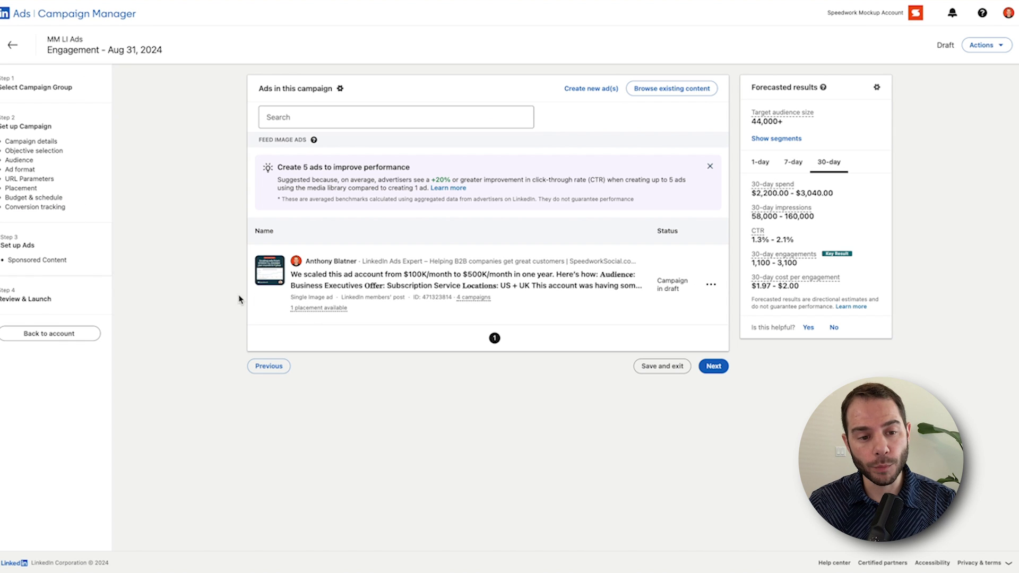